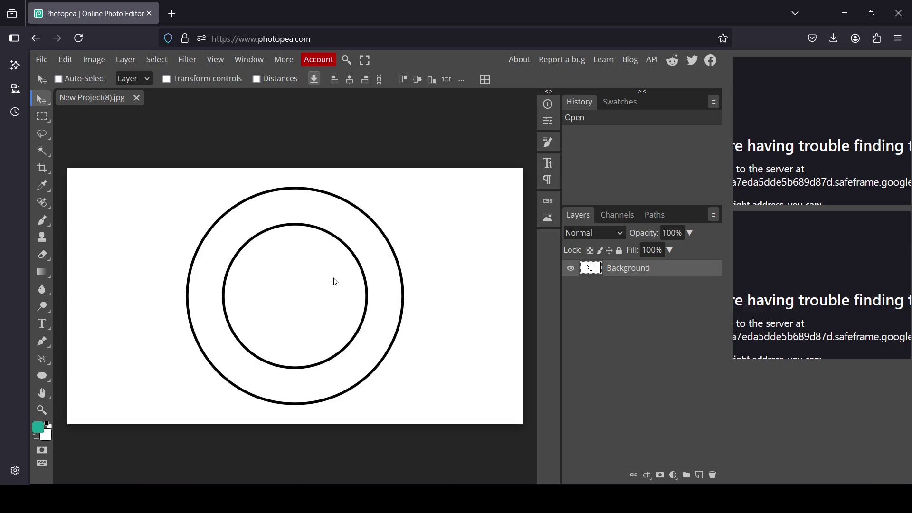
Step: Draw an ellipse-tool circle over the ring and set its fill type to none
click(45, 377)
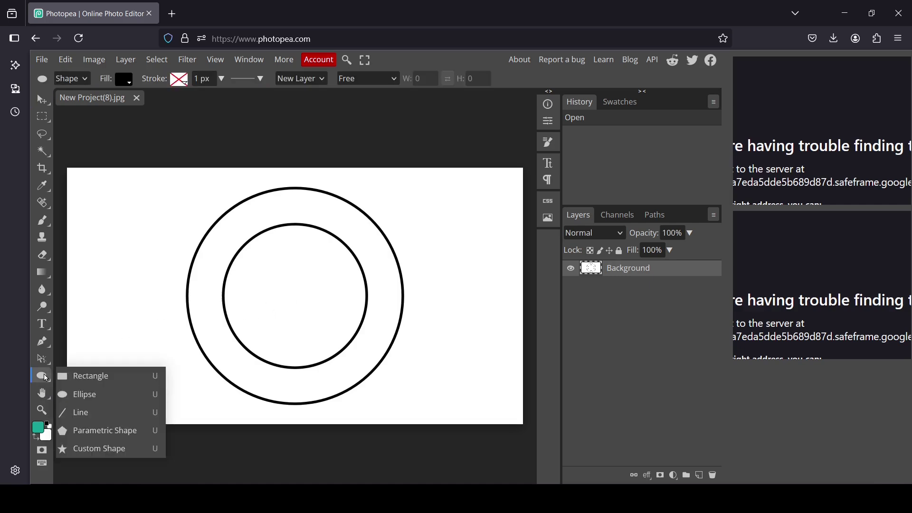
click(85, 394)
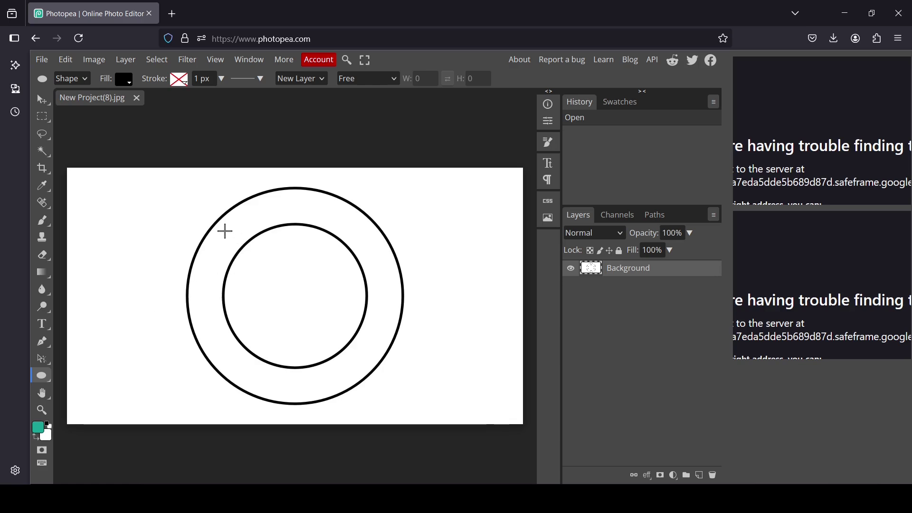
drag(225, 232, 412, 415)
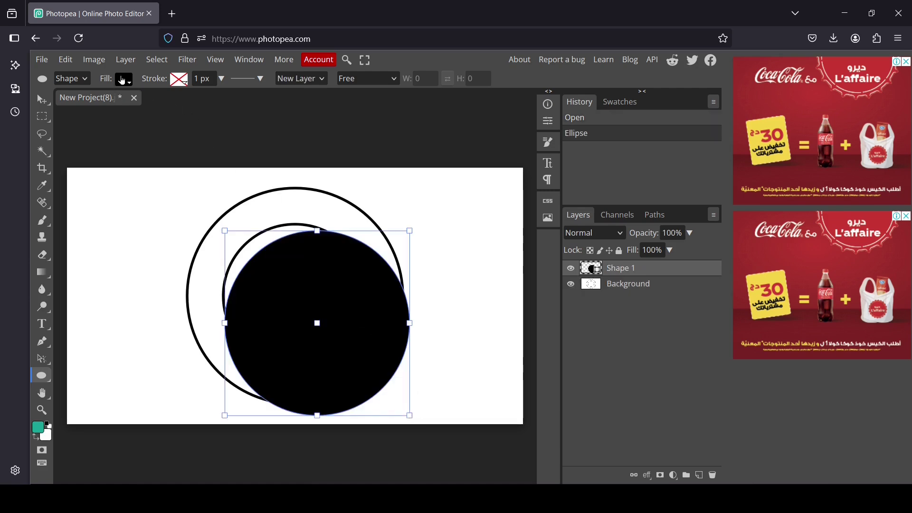
click(122, 81)
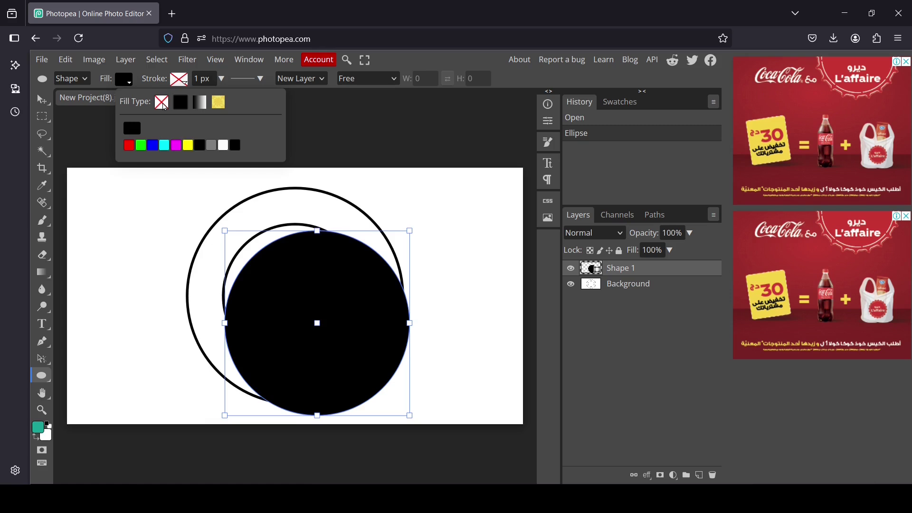
click(164, 104)
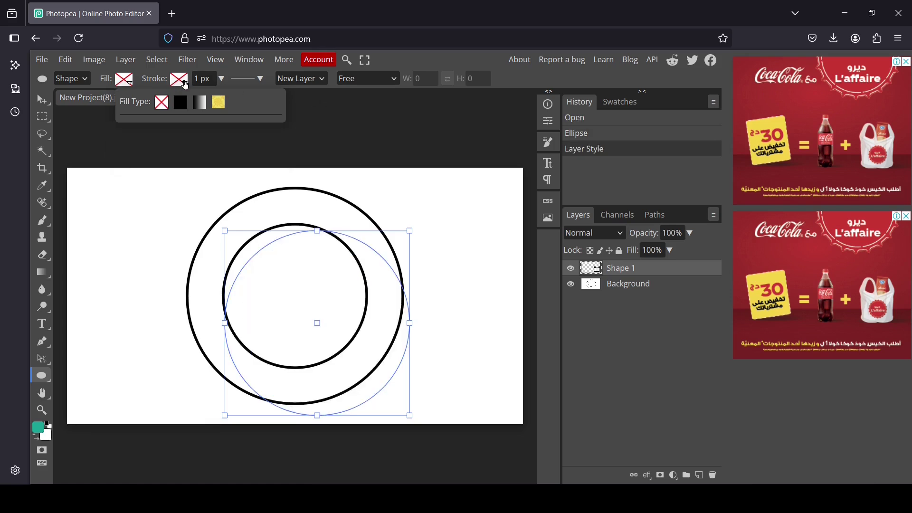
click(42, 99)
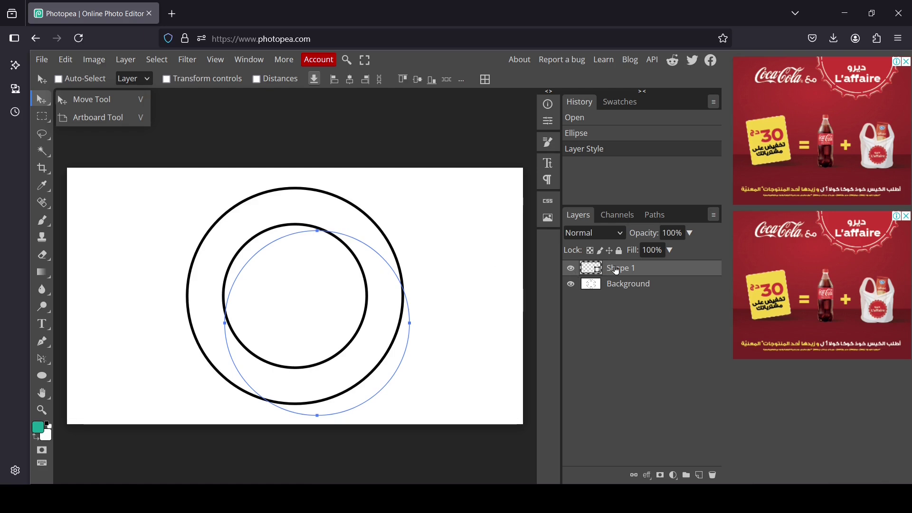
Step: Centre Shape 1 and scale it to about 95% by 96% between the black outlines
drag(374, 270, 357, 255)
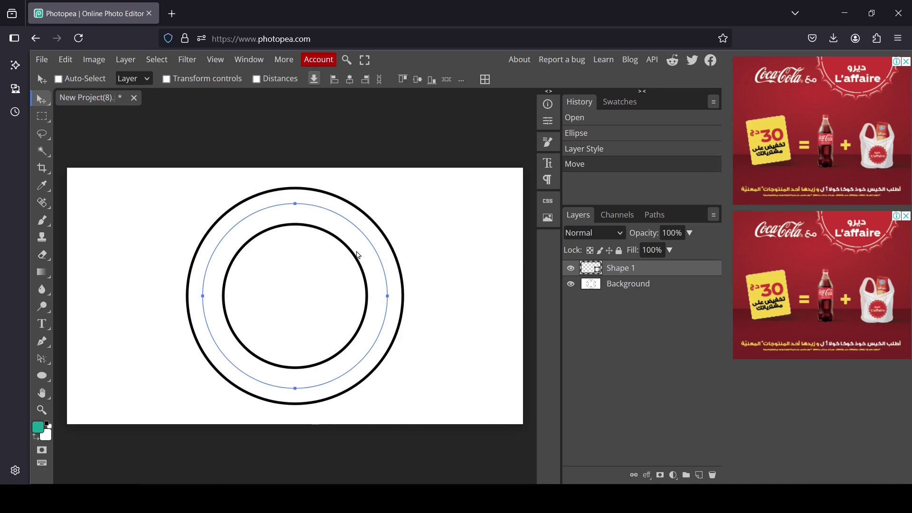
click(166, 79)
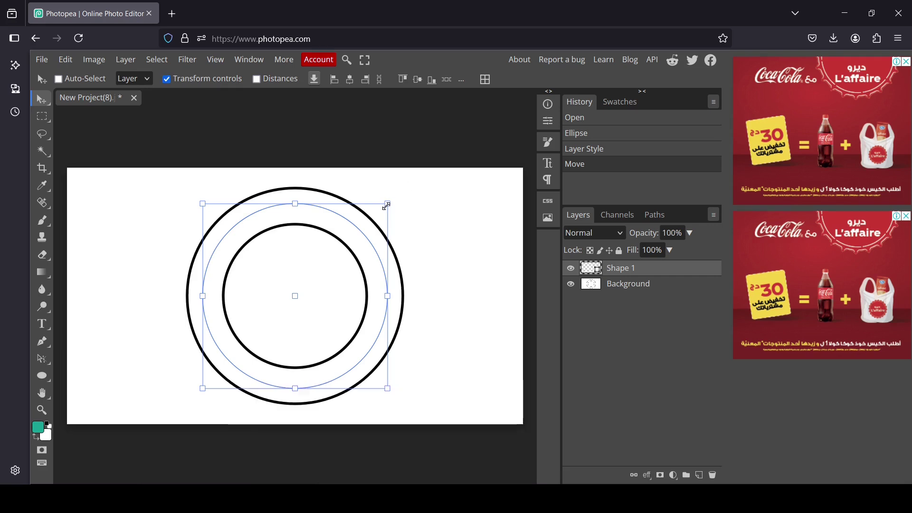
drag(386, 205, 380, 215)
drag(339, 277, 345, 274)
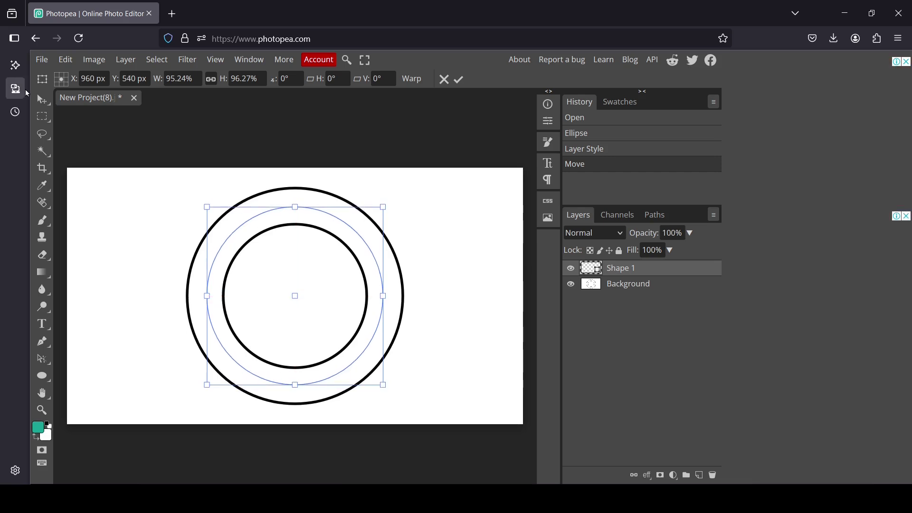
click(43, 100)
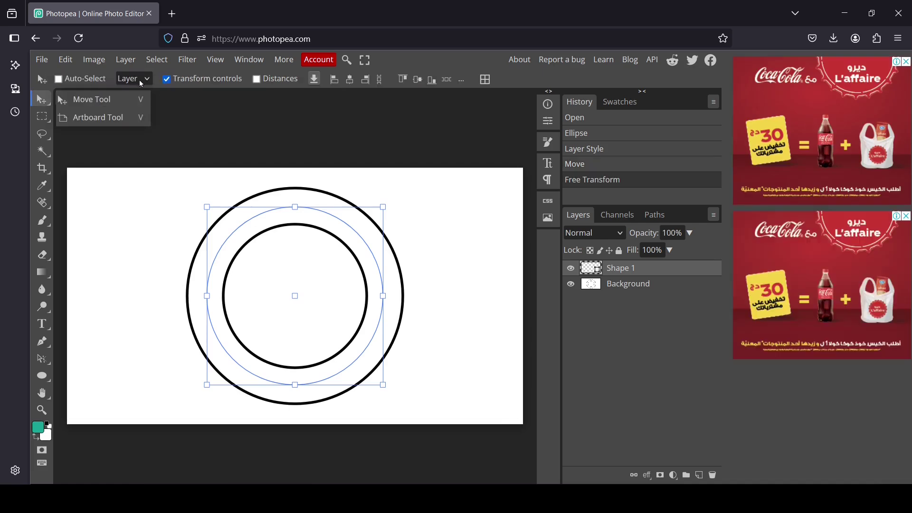
click(200, 80)
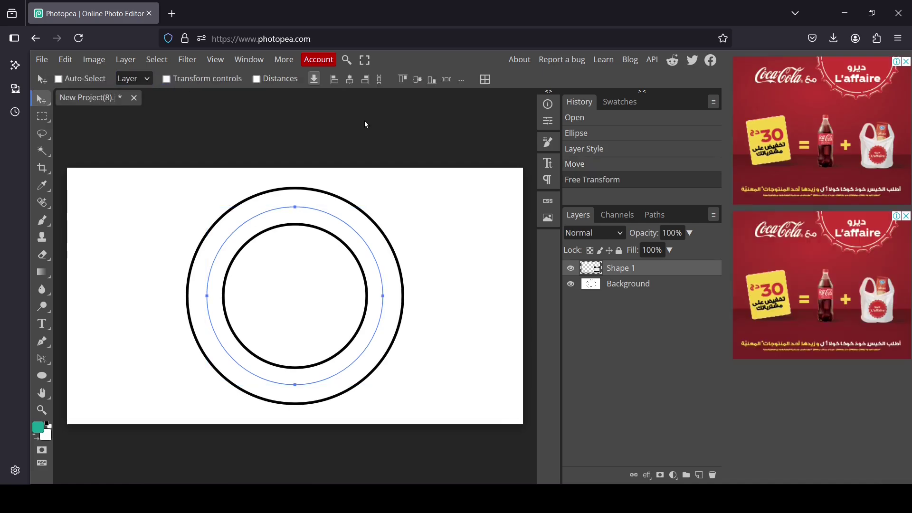
Step: Set the Type tool to 70 px text in black
click(43, 325)
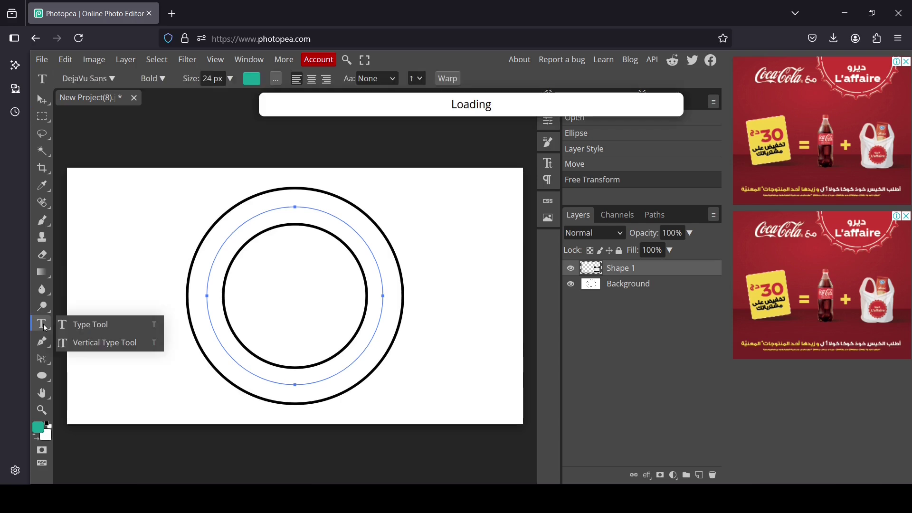
click(101, 327)
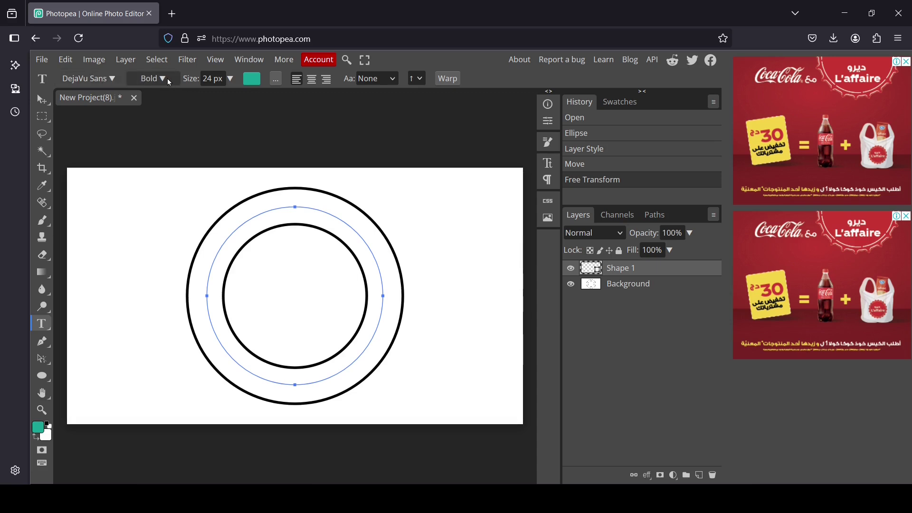
click(212, 78)
text(70)
key(Return)
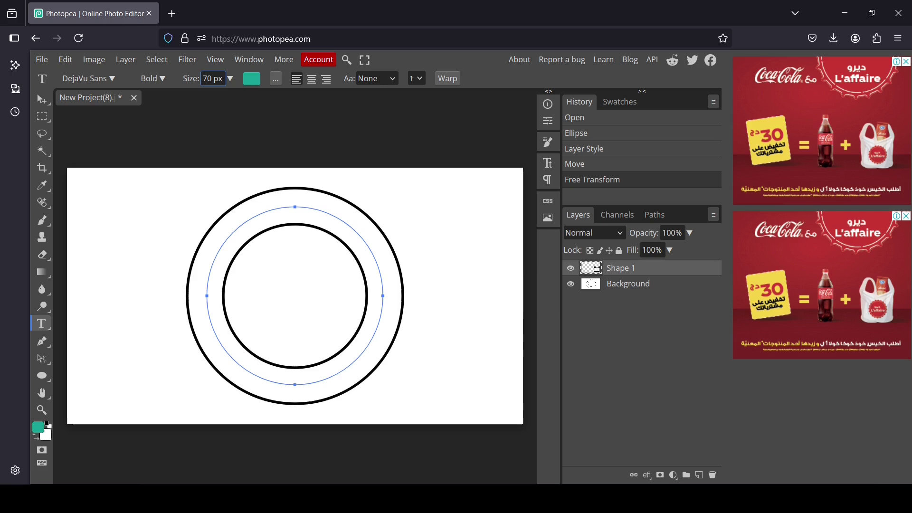
click(249, 80)
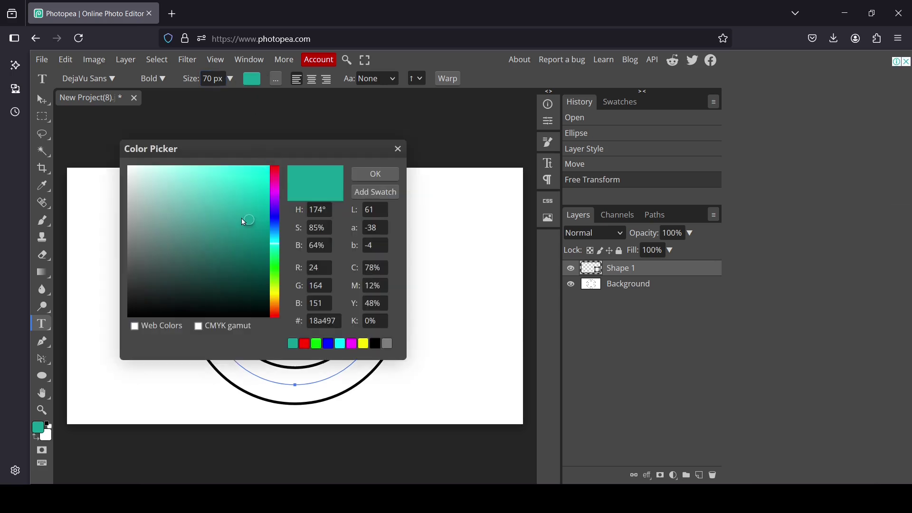
drag(243, 222, 269, 316)
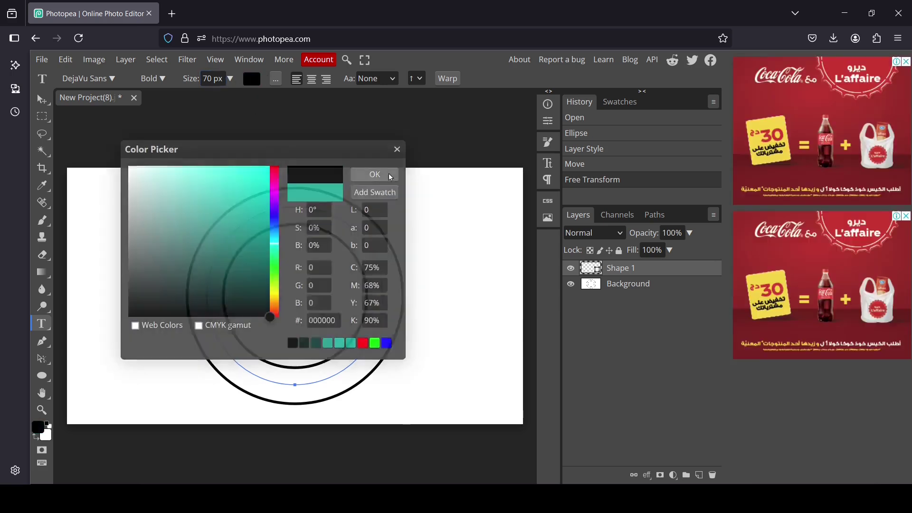
click(374, 175)
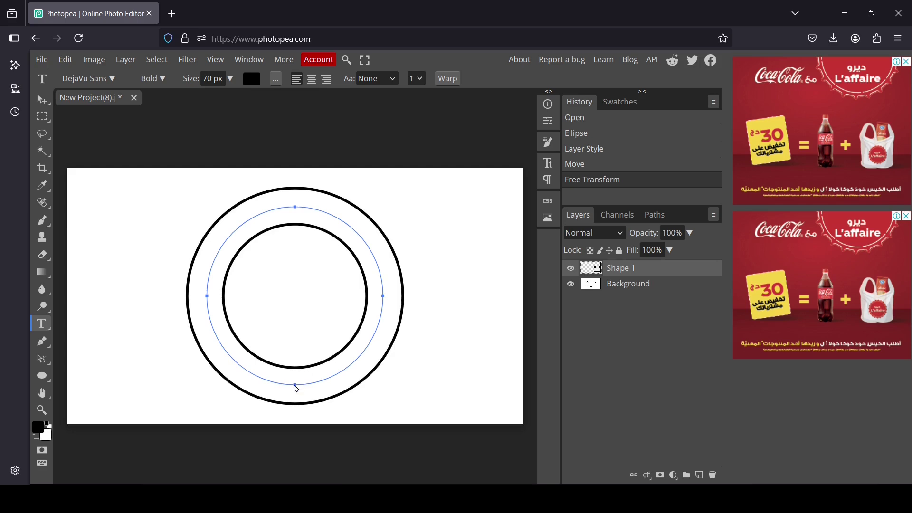
Step: Paste 'WRITE TEXT IN A' as text along the middle circle's path
click(40, 327)
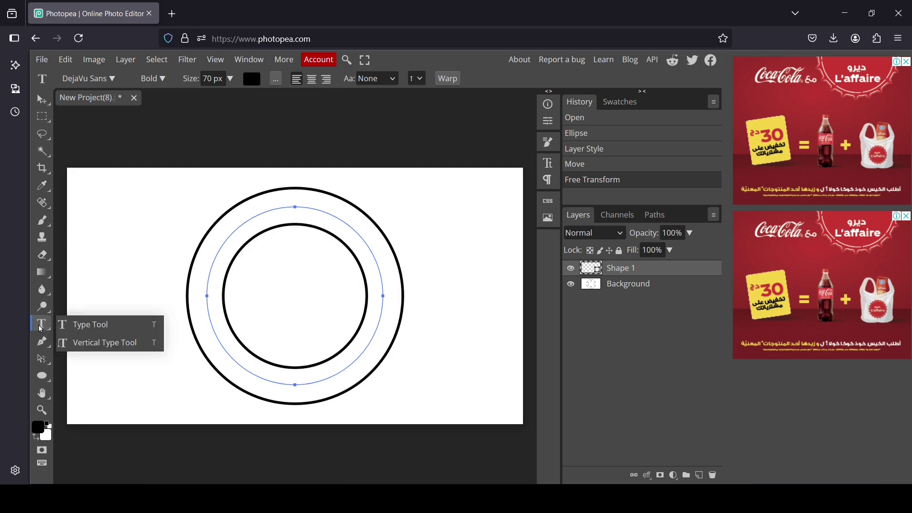
click(93, 328)
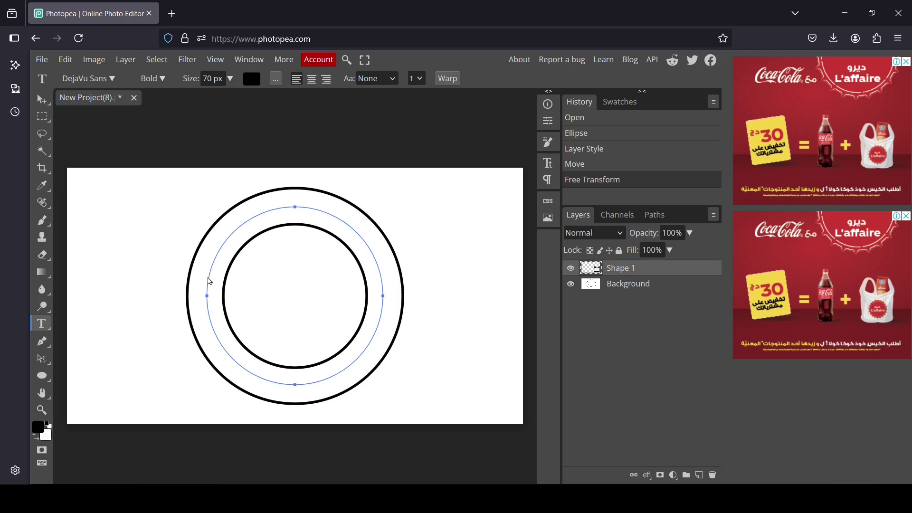
click(209, 280)
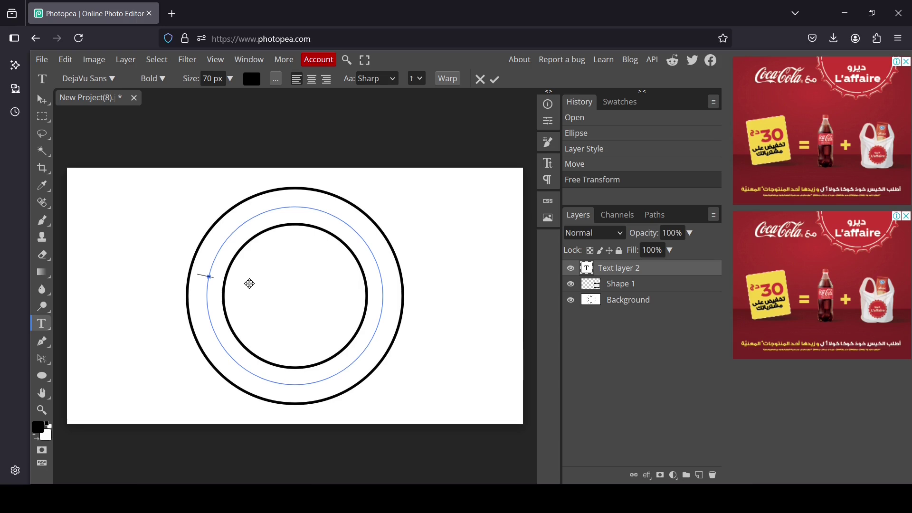
text(WRITE TEXT IN A)
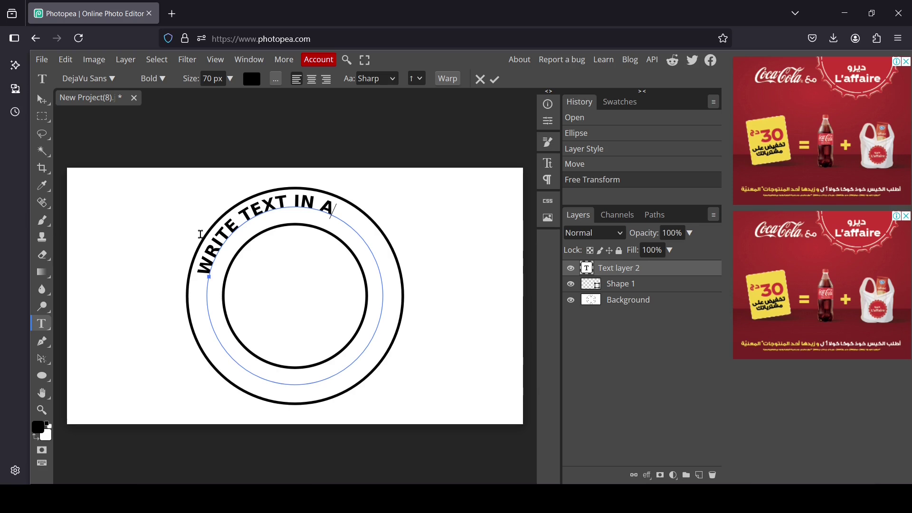
Step: Slide 'WRITE TEXT IN A' along the path so it reads upright, starting low on the left
click(42, 358)
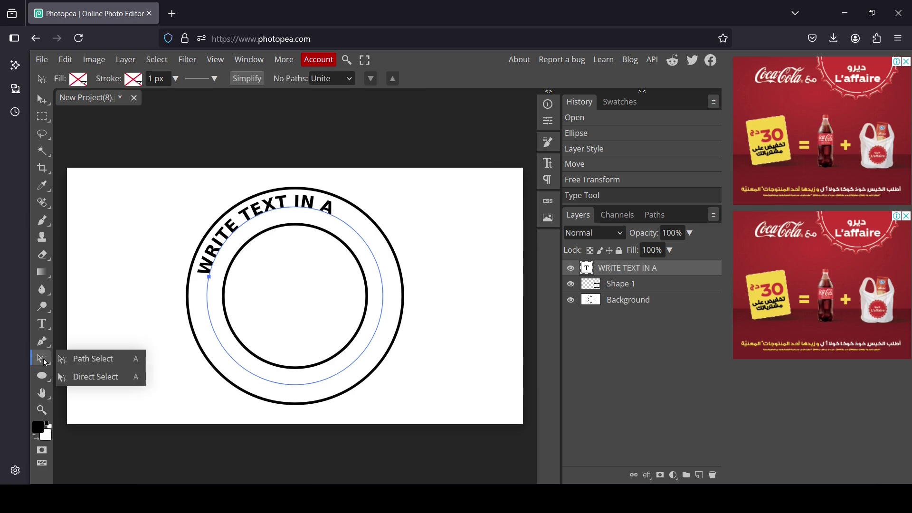
click(94, 359)
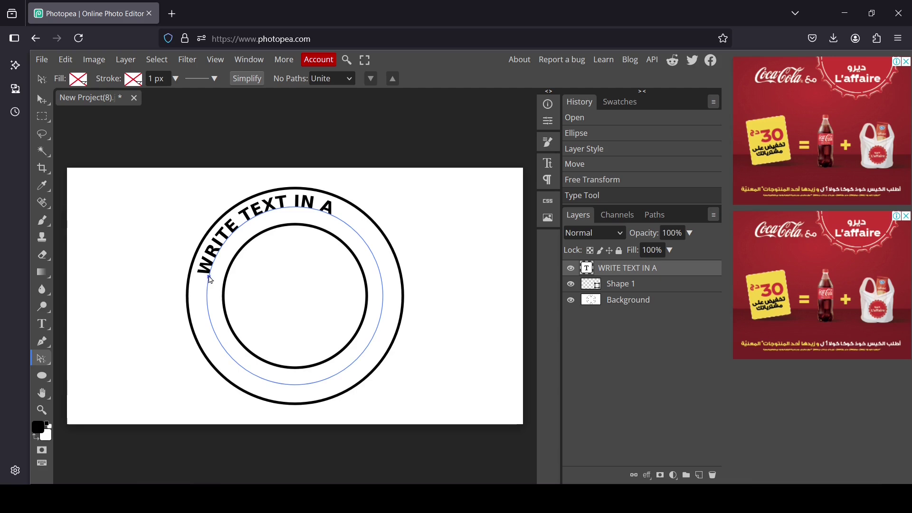
drag(211, 281, 331, 231)
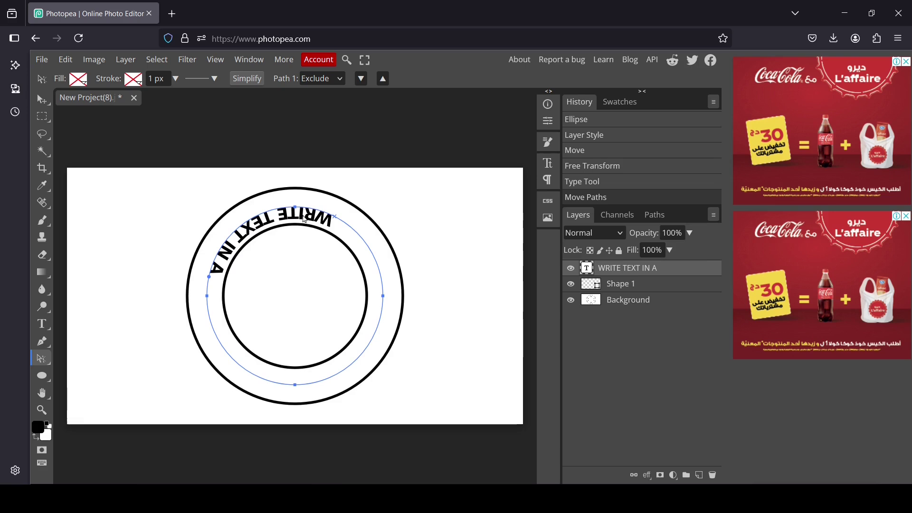
mouse_move(337, 220)
mouse_down()
mouse_move(353, 200)
mouse_move(368, 205)
mouse_move(397, 253)
mouse_up()
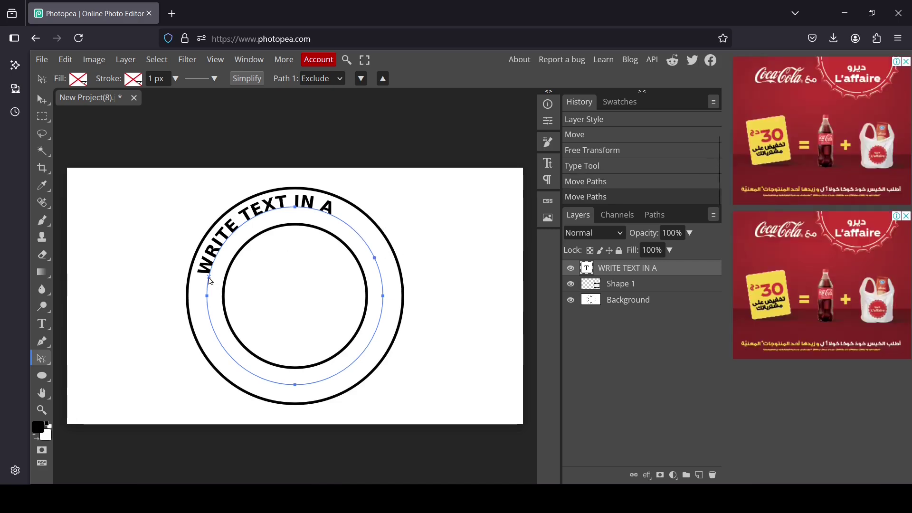
mouse_move(210, 281)
mouse_down()
mouse_move(228, 232)
mouse_move(241, 225)
mouse_up()
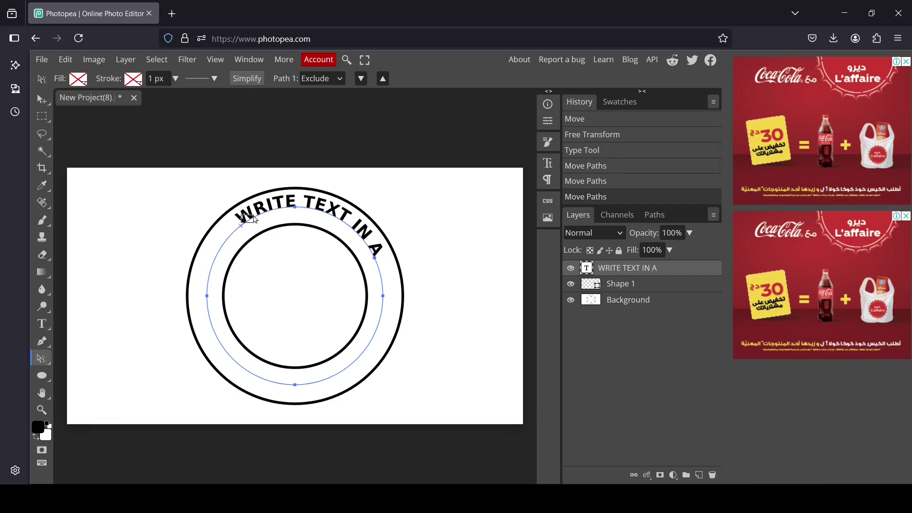
mouse_move(243, 229)
mouse_down()
mouse_move(275, 209)
mouse_move(265, 207)
mouse_move(209, 249)
mouse_up()
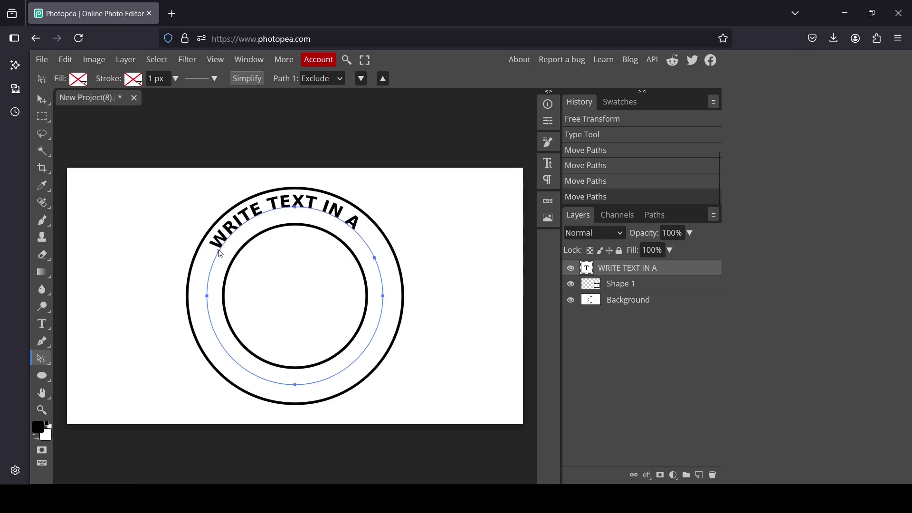
drag(220, 255, 204, 300)
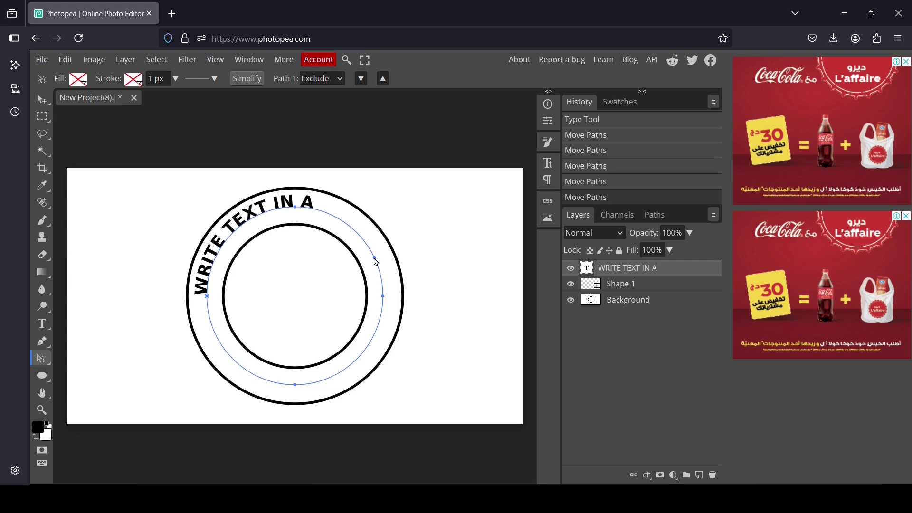
drag(376, 261, 388, 302)
Step: Centre-align 'WRITE TEXT IN A' in the Paragraph panel so it arcs evenly over the top
click(547, 183)
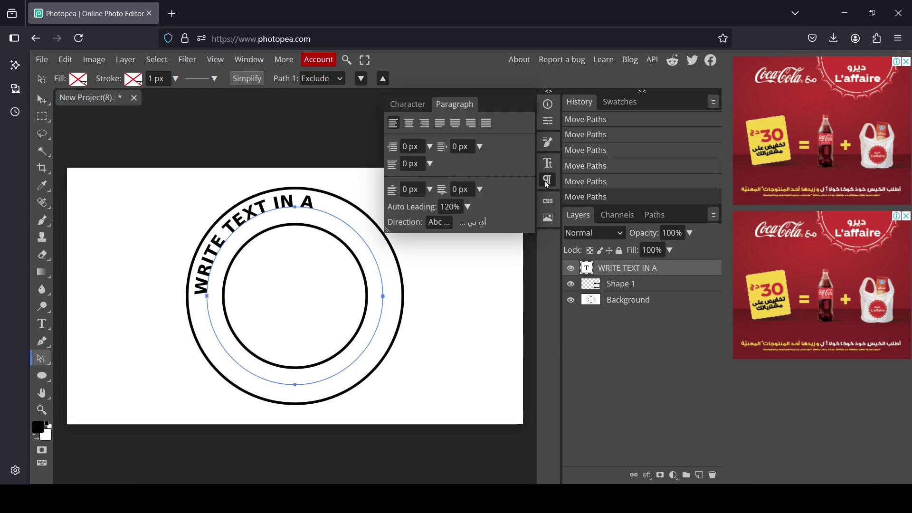
click(572, 272)
click(572, 271)
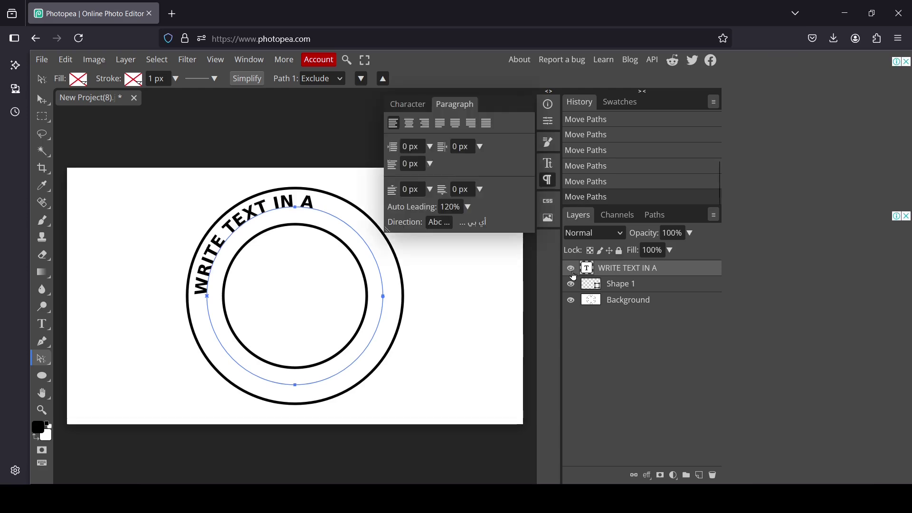
click(410, 124)
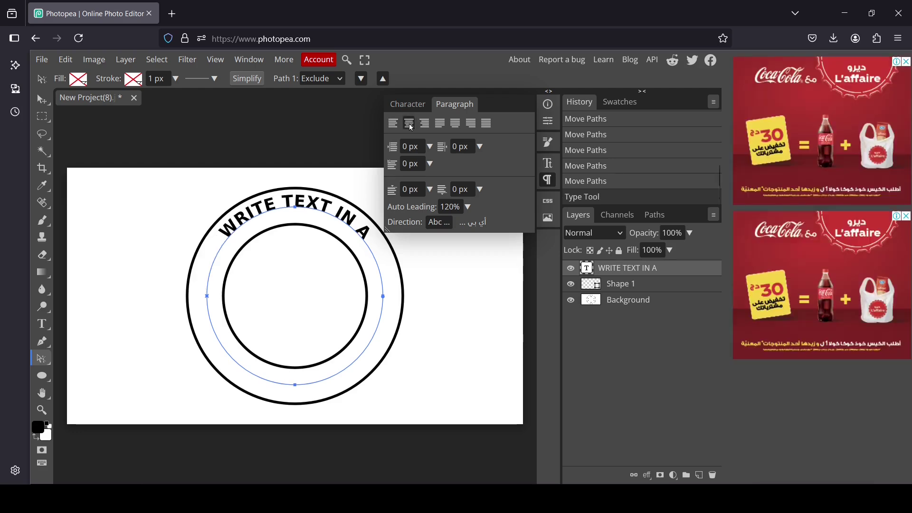
click(549, 181)
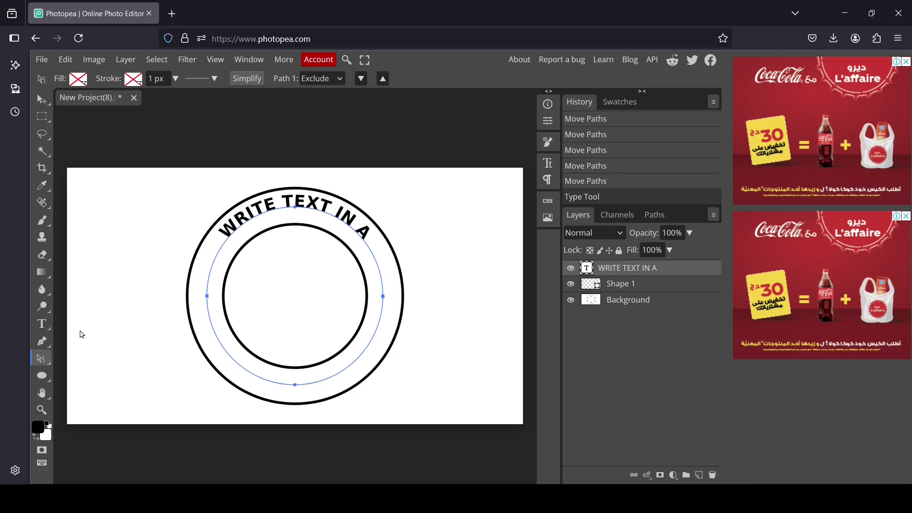
Step: Type 'CIRLE IN PHOTOPEA' as new text on the lower-left of the circle path
click(45, 326)
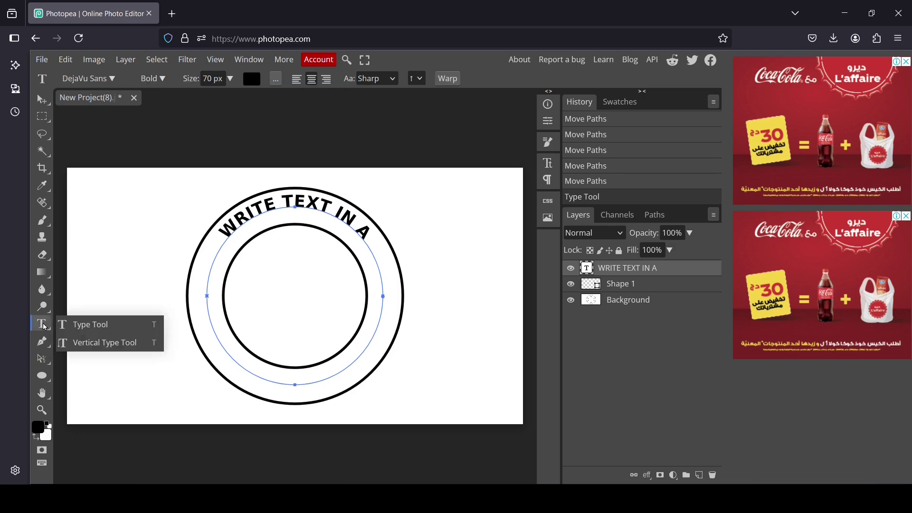
click(87, 327)
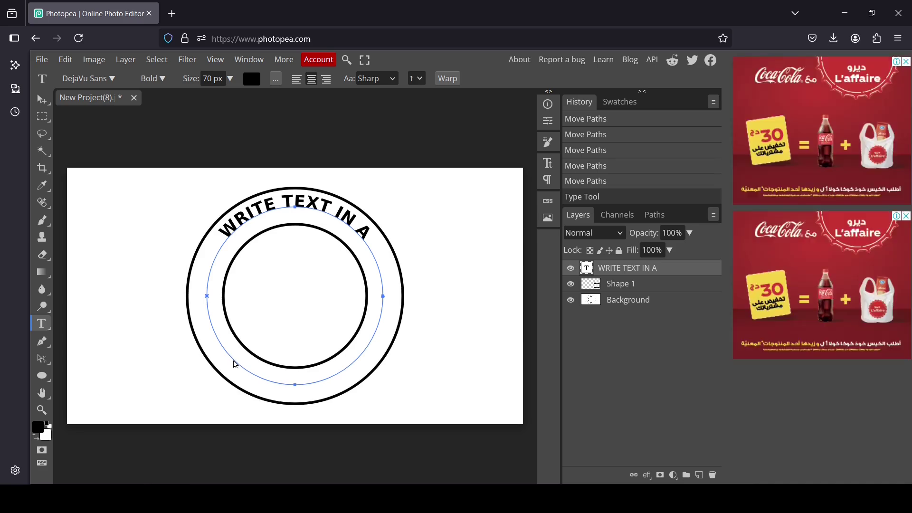
click(234, 364)
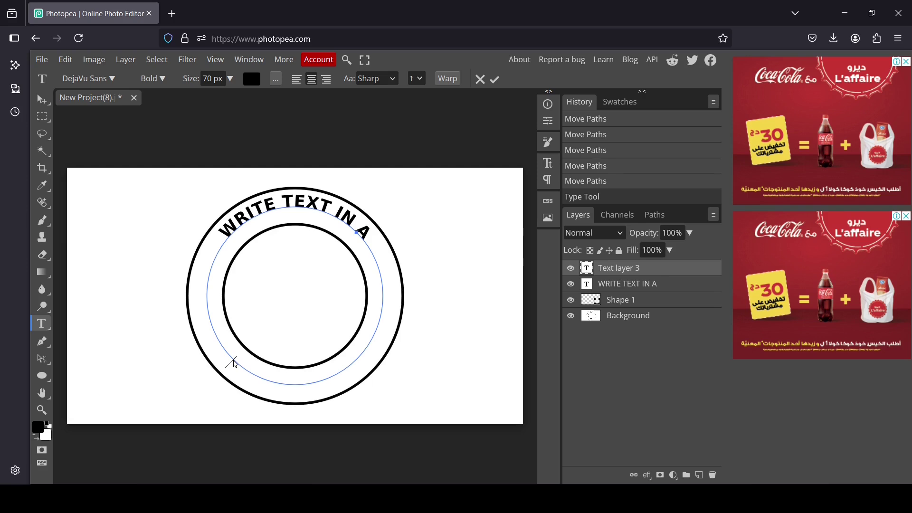
text(CIRLE)
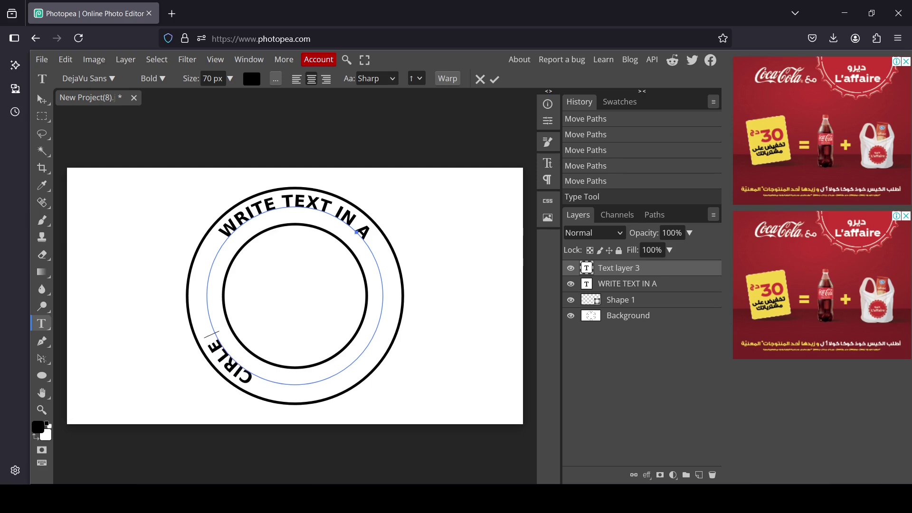
text( IN PHOTOPEA)
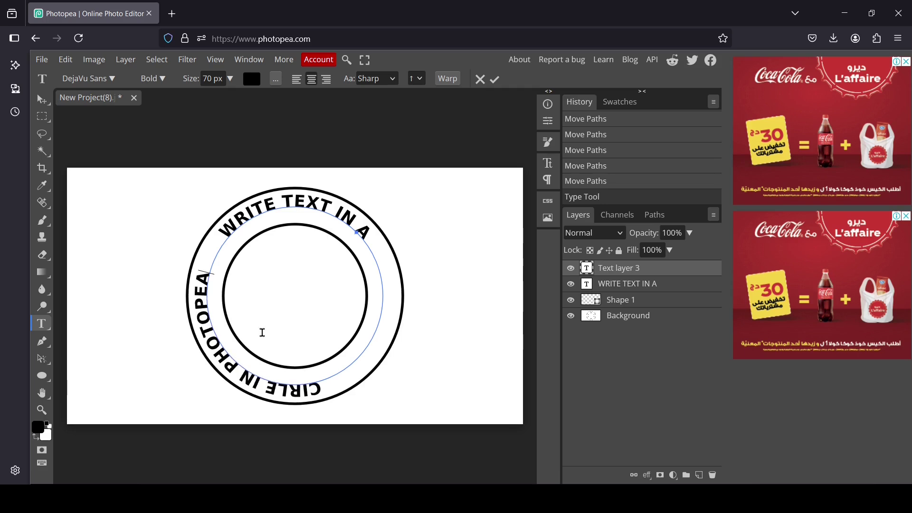
Step: Drag 'CIRLE IN PHOTOPEA' along and across the path so it reads upright along the bottom
click(42, 358)
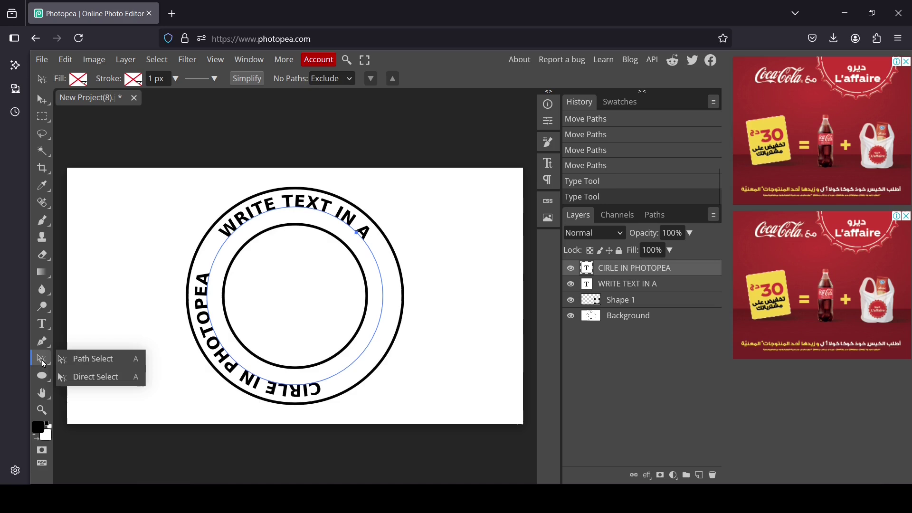
click(96, 357)
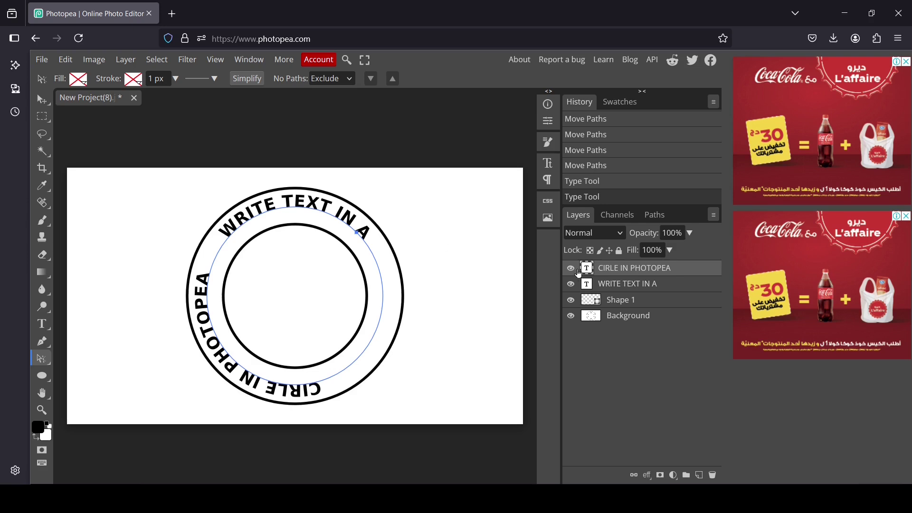
click(627, 286)
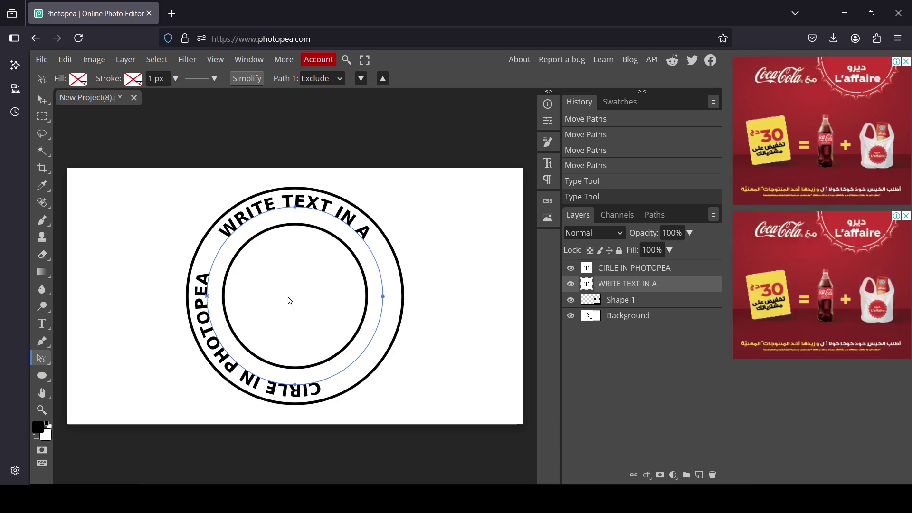
click(610, 272)
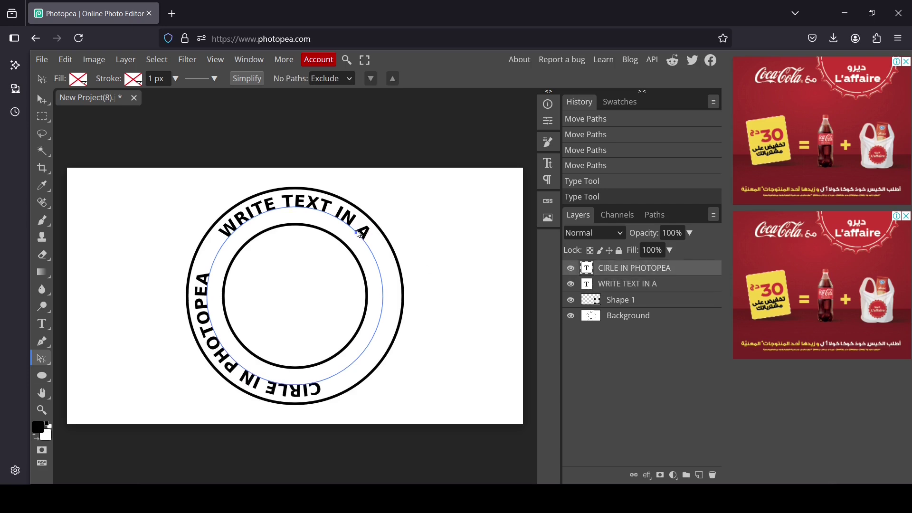
drag(358, 235, 250, 300)
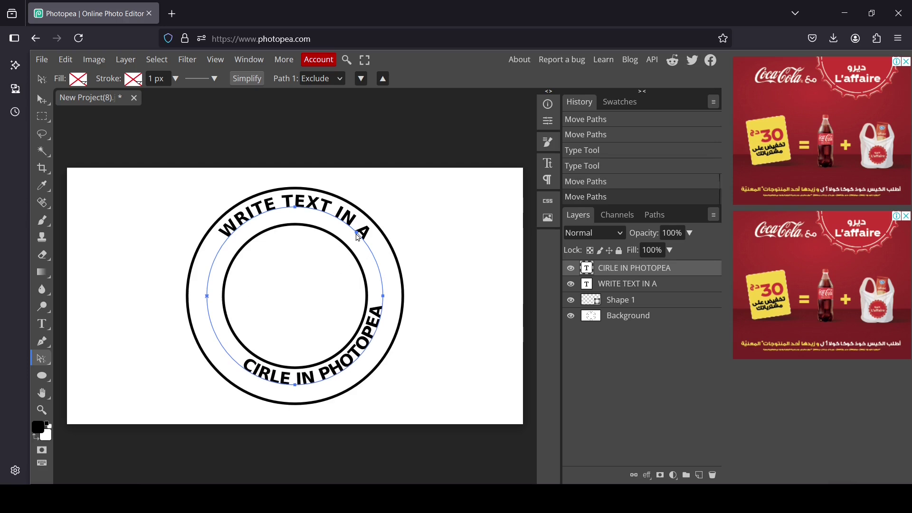
drag(358, 237, 356, 301)
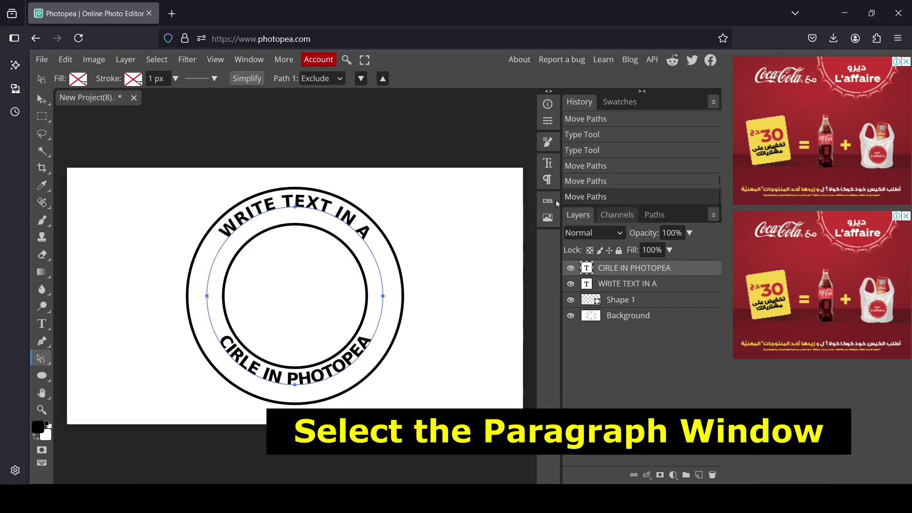
Step: Centre-align 'CIRLE IN PHOTOPEA' along the bottom of the ring in the Paragraph panel
click(546, 181)
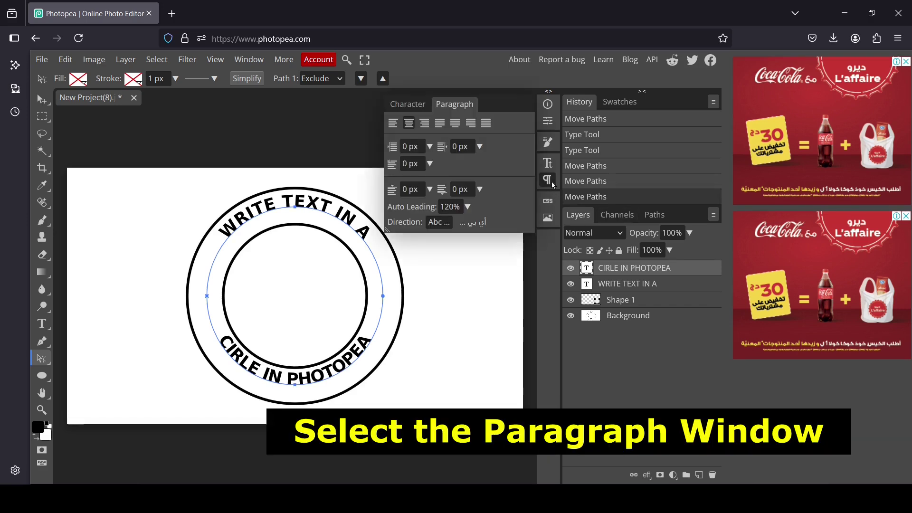
click(424, 123)
click(412, 126)
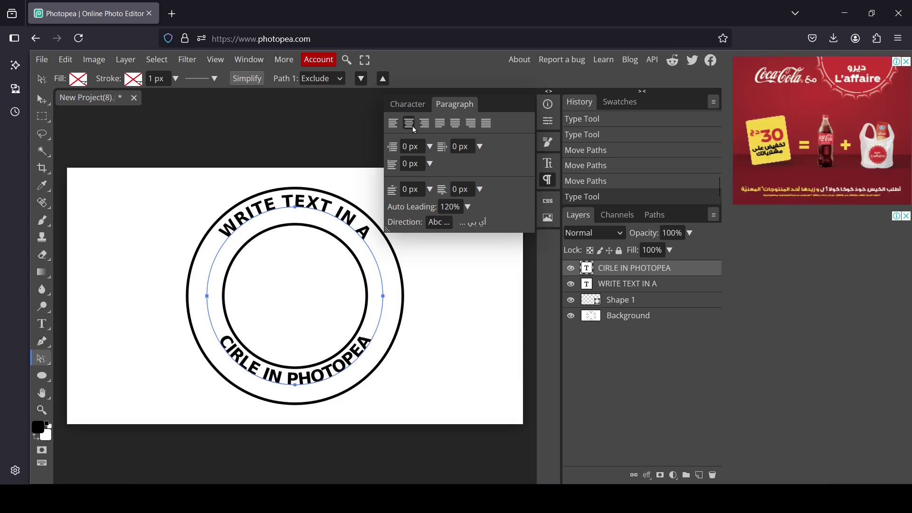
click(547, 181)
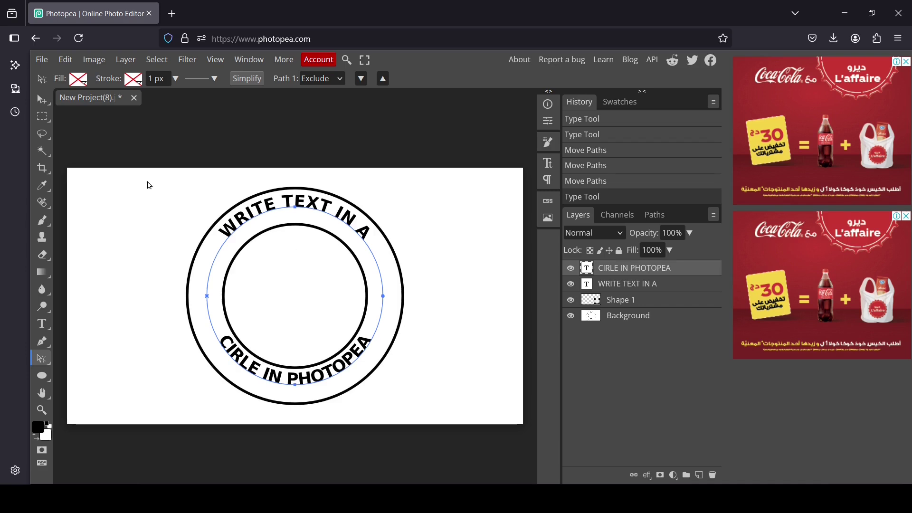
click(42, 99)
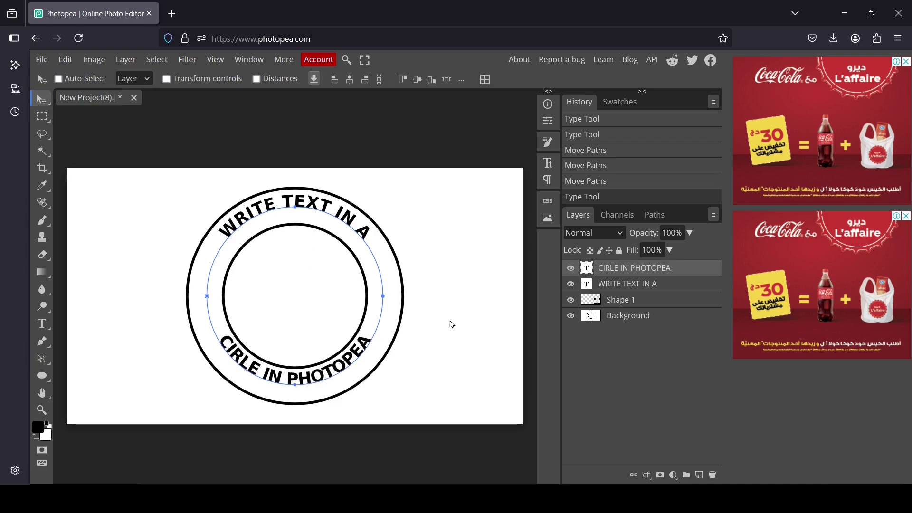
Step: Nudge the bottom and top curved text lines slightly down inside the ring
drag(337, 370, 324, 383)
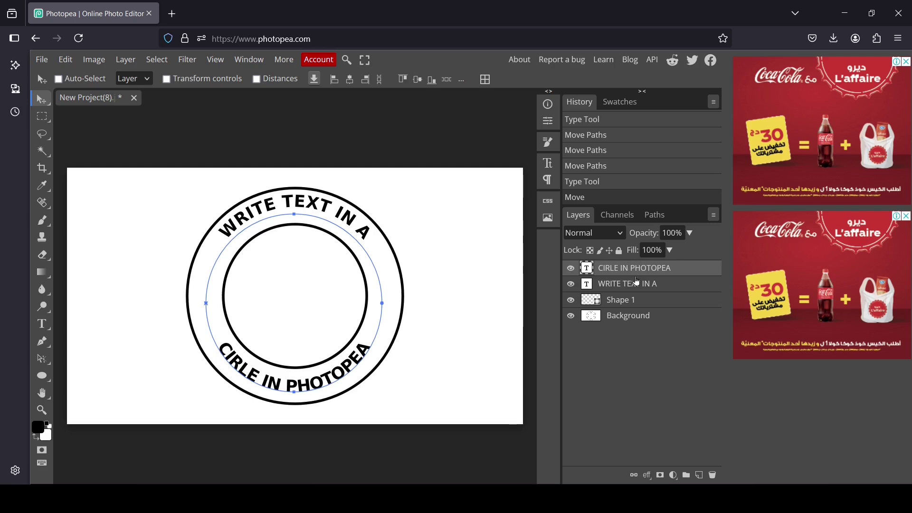
click(637, 283)
click(571, 284)
click(570, 283)
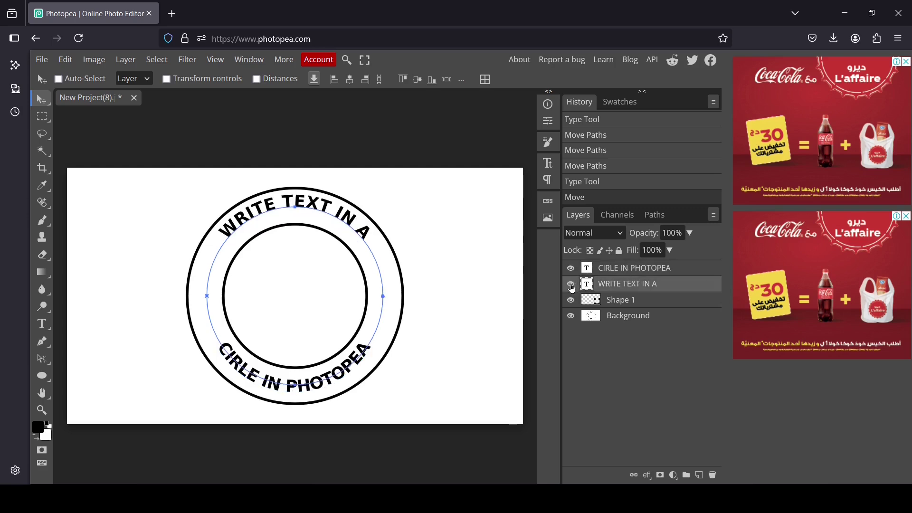
drag(308, 208, 309, 212)
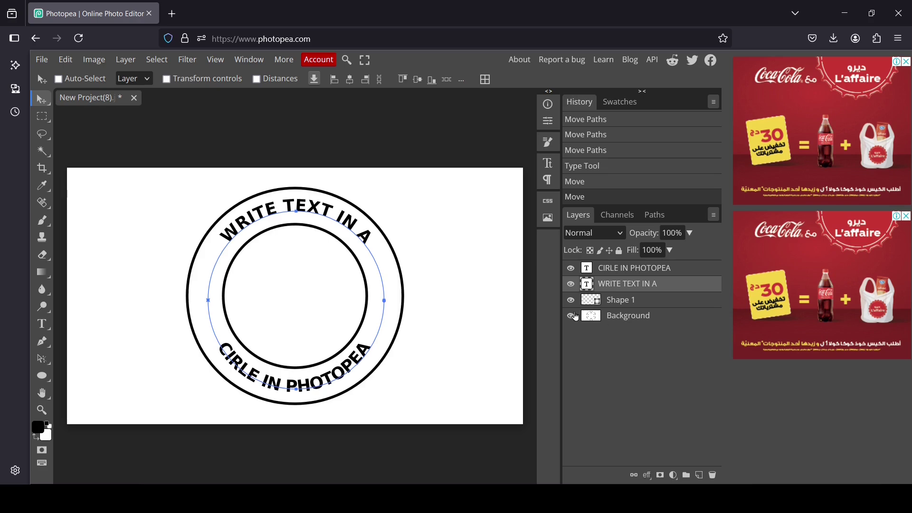
Step: Toggle Background and bottom-text visibility to check placement, then reselect 'CIRLE IN PHOTOPEA'
click(571, 316)
click(571, 316)
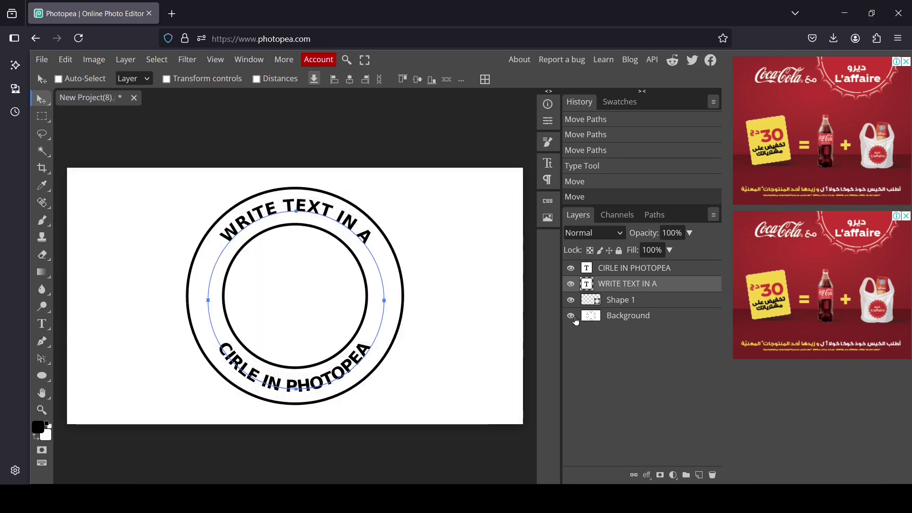
click(571, 316)
click(571, 316)
click(632, 268)
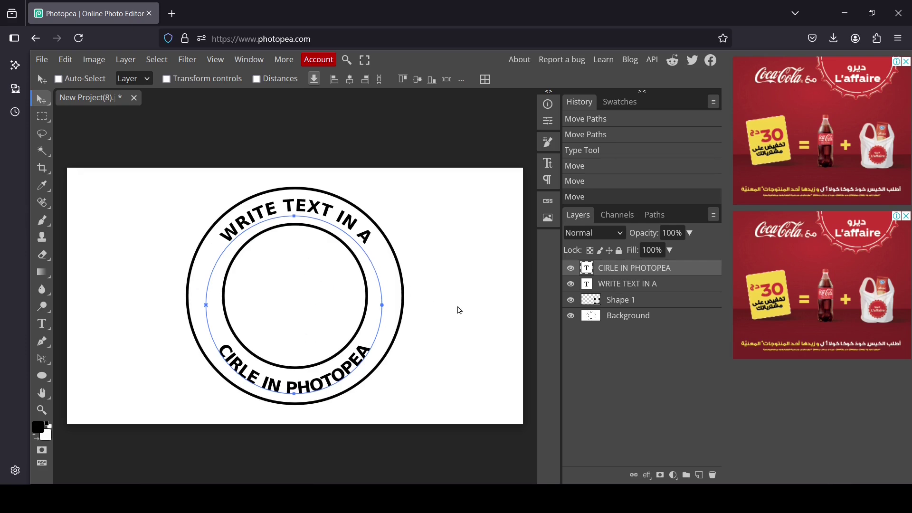
click(571, 269)
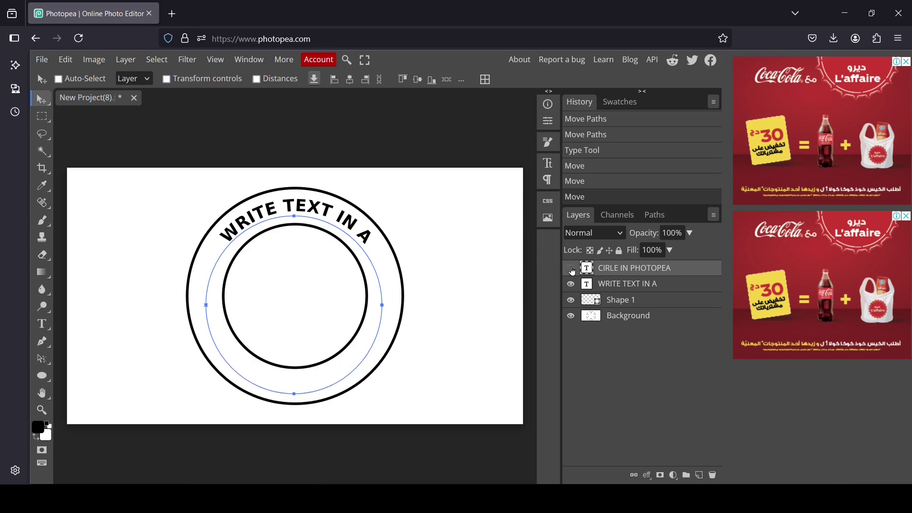
click(571, 269)
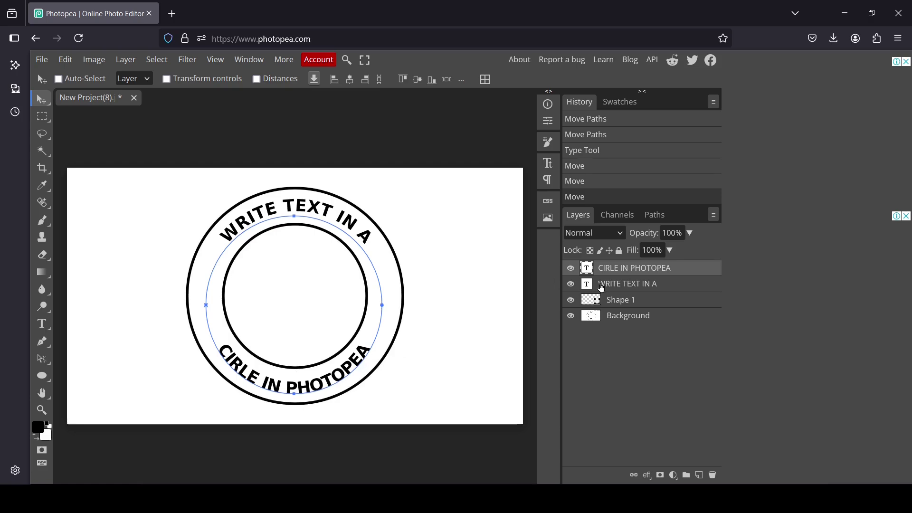
click(599, 286)
click(612, 305)
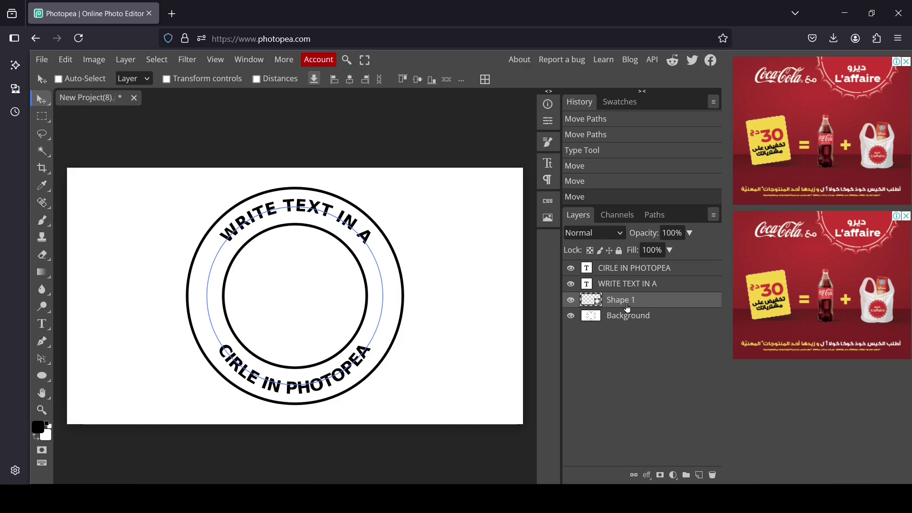
key(alt+bracketright)
key(alt+bracketright)
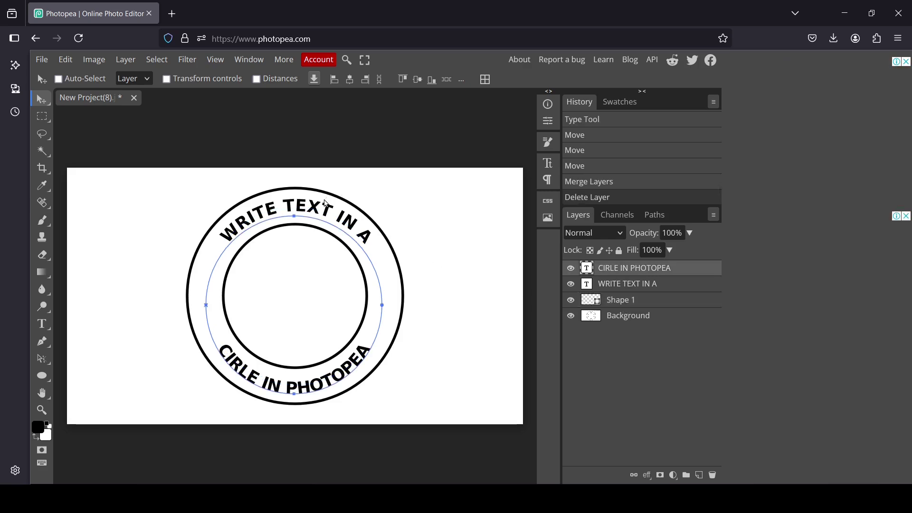
Step: Colour the word 'TEXT' in the top curved line teal (#18dbc8)
click(42, 323)
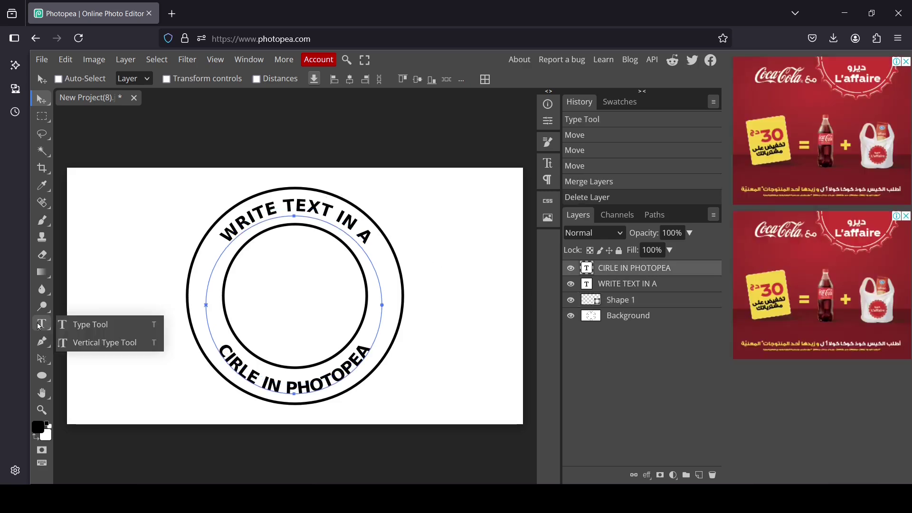
click(98, 324)
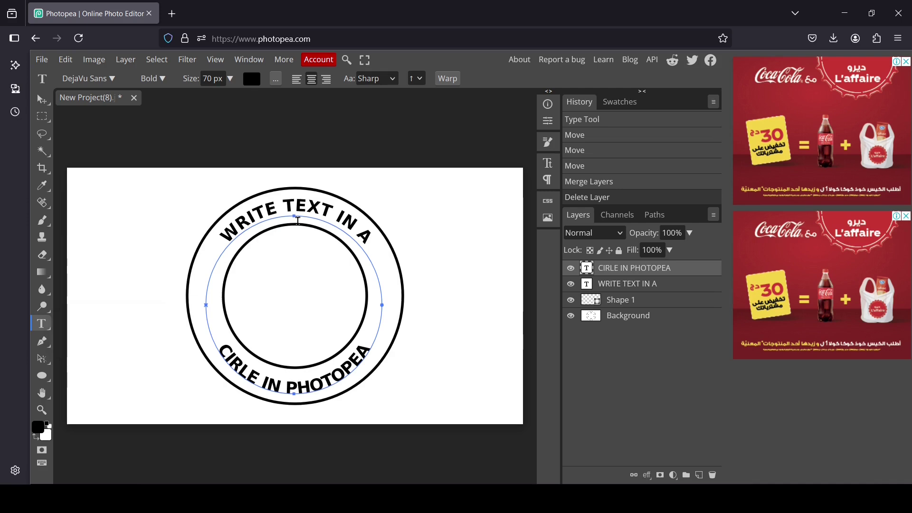
double_click(303, 205)
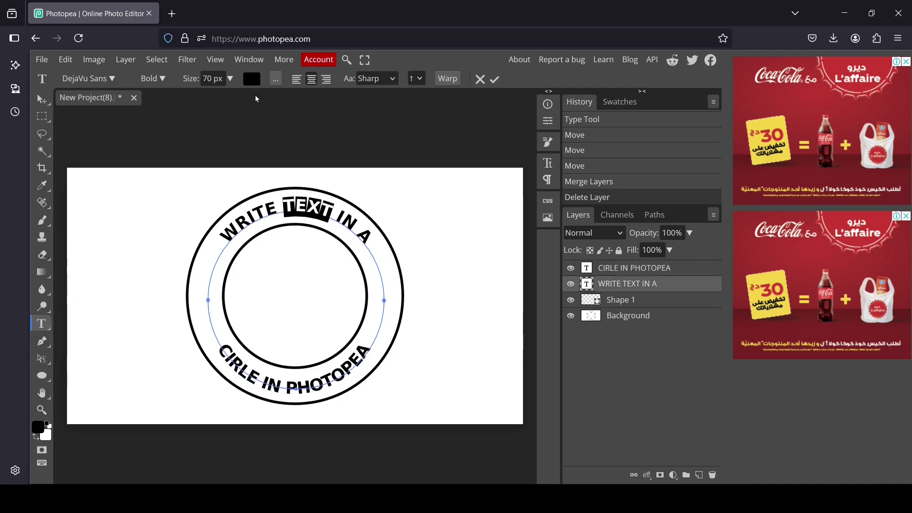
click(252, 79)
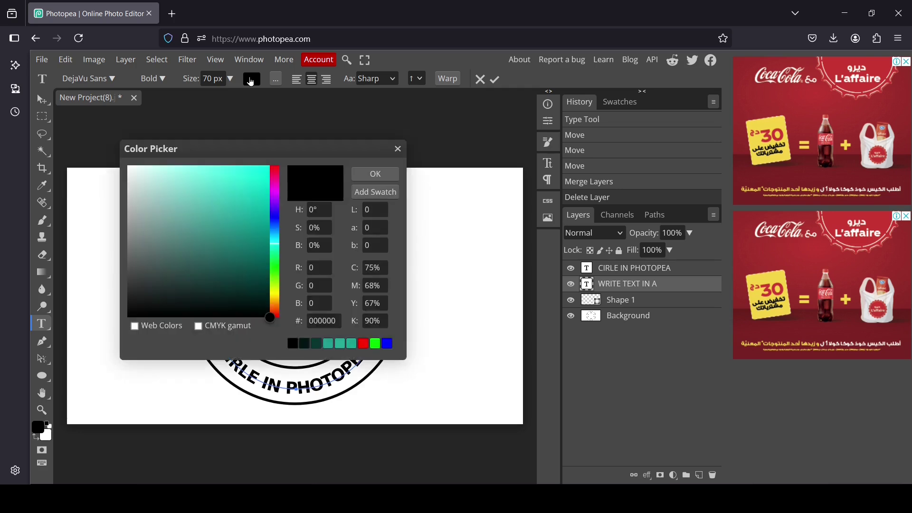
click(255, 187)
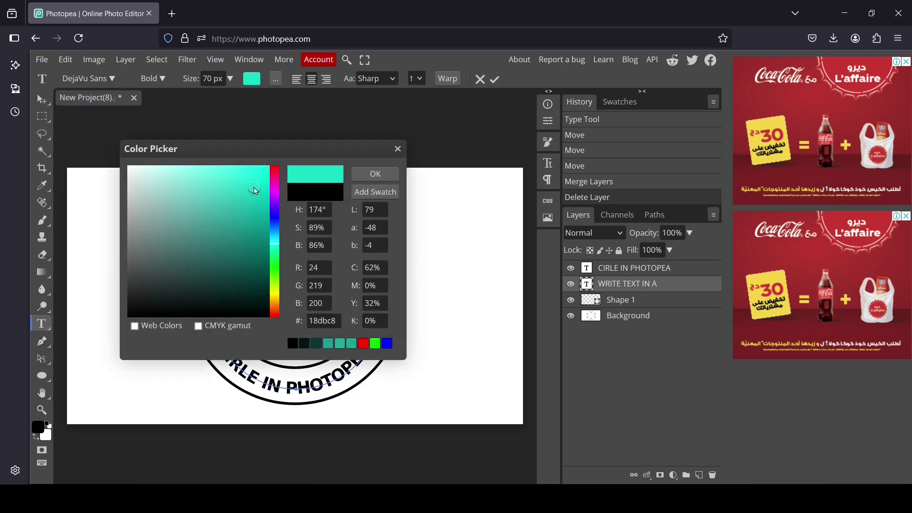
click(371, 176)
click(357, 229)
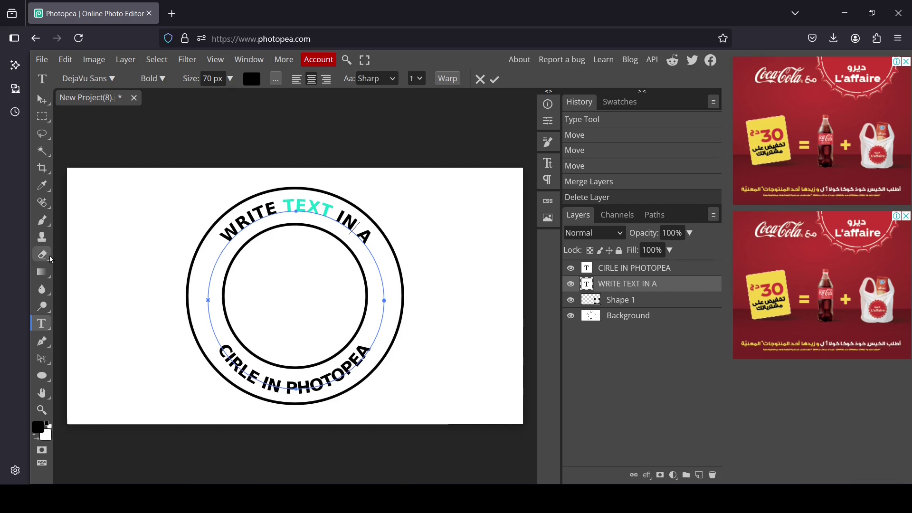
Step: Enlarge the word PHOTOPEA in the bottom curved text to 96 px, leaving 'CIRLE IN' smaller
click(239, 229)
right_click(41, 324)
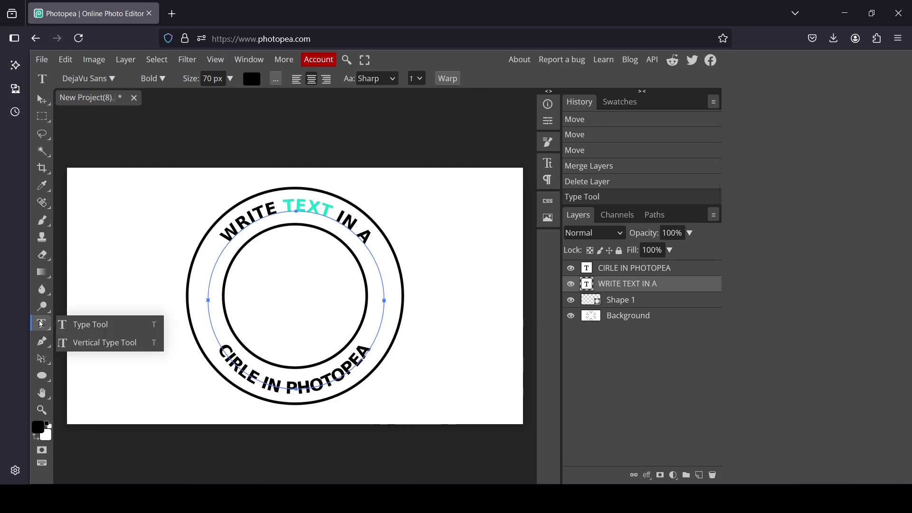
click(70, 321)
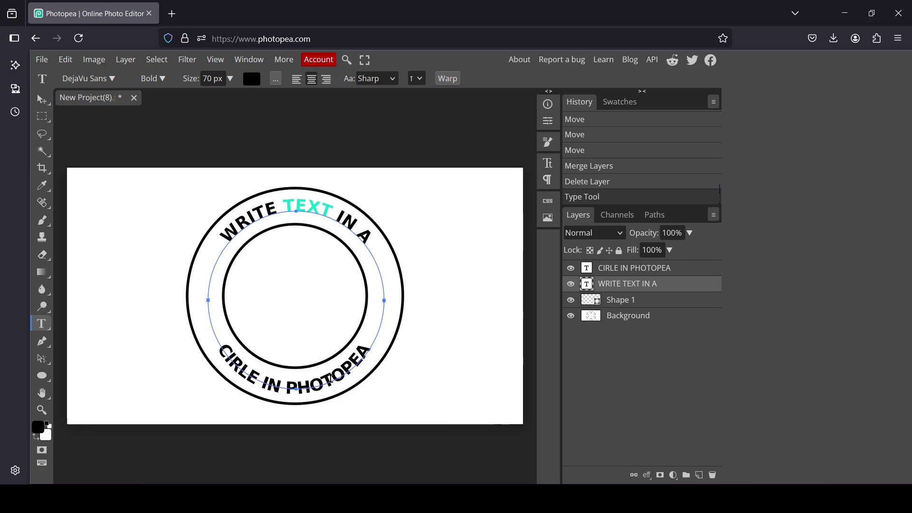
double_click(331, 378)
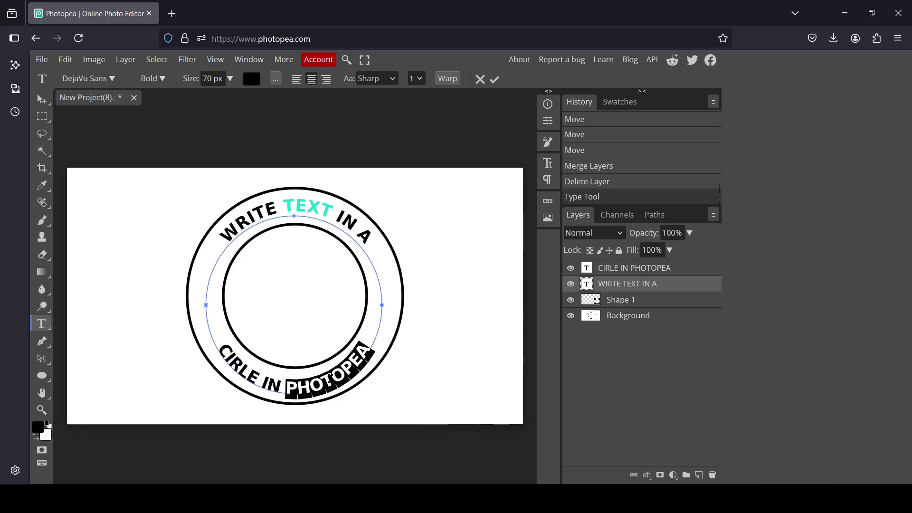
click(230, 79)
drag(220, 96, 227, 95)
click(42, 100)
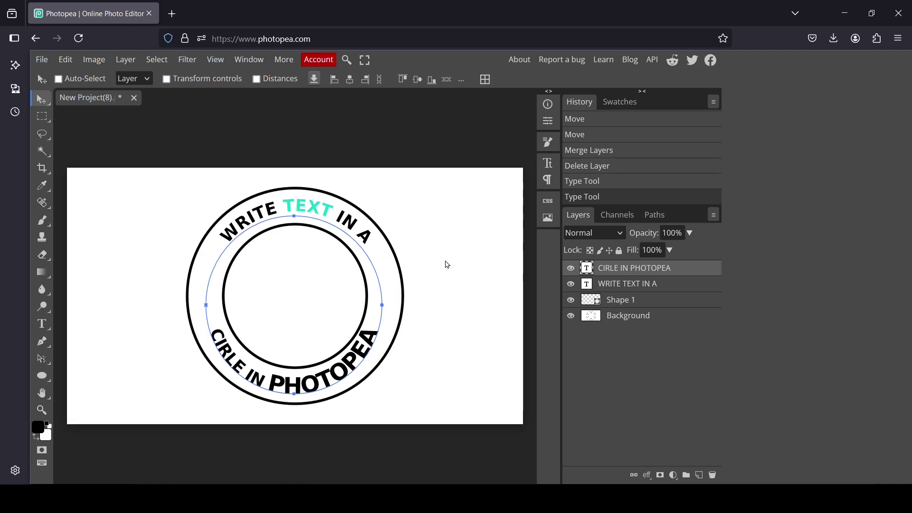
key(ctrl+alt+e)
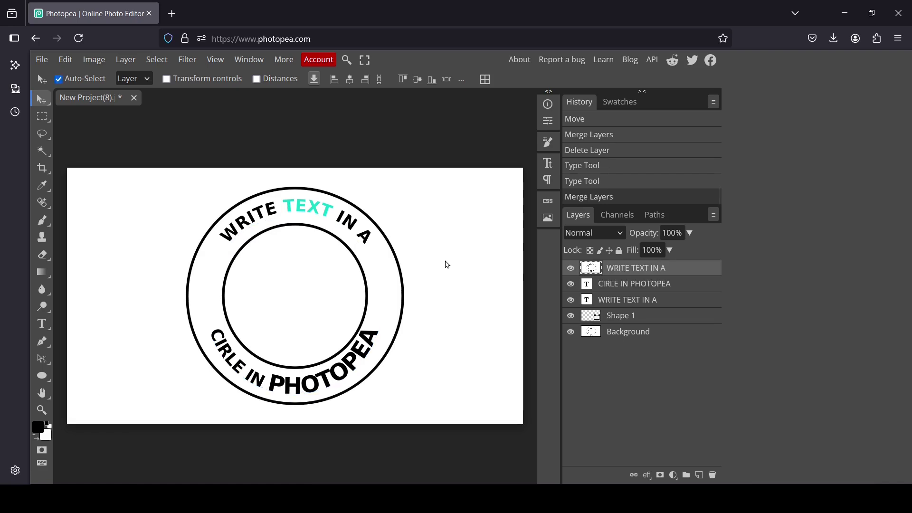